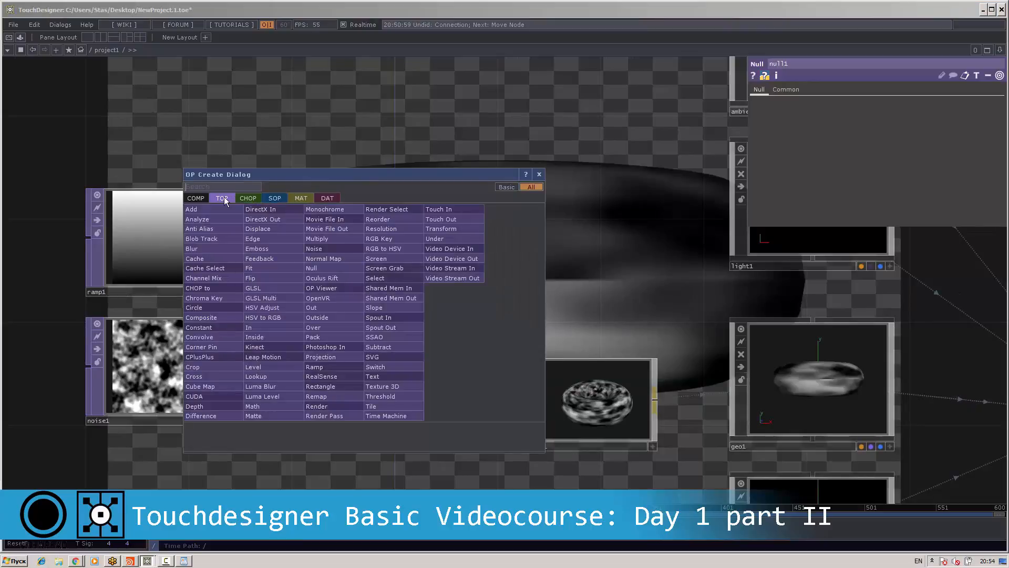
Check which operator families offer a Null operator, going through CHOP, SOP, MAT and DAT
{"action": "type", "text": "n"}
{"action": "left_click", "coordinate": [245, 199]}
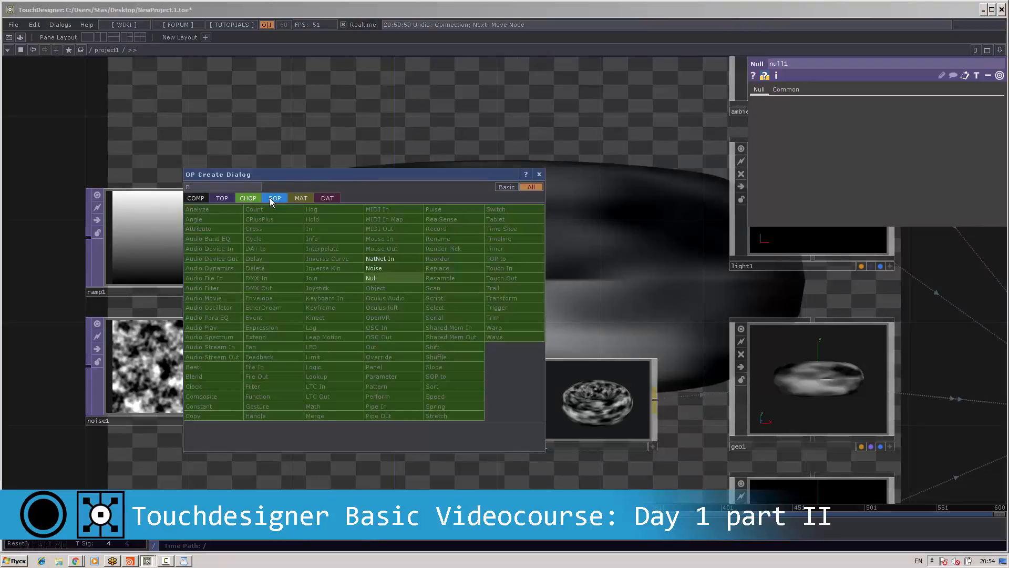
{"action": "left_click", "coordinate": [273, 198]}
{"action": "left_click", "coordinate": [301, 198]}
{"action": "left_click", "coordinate": [327, 197]}
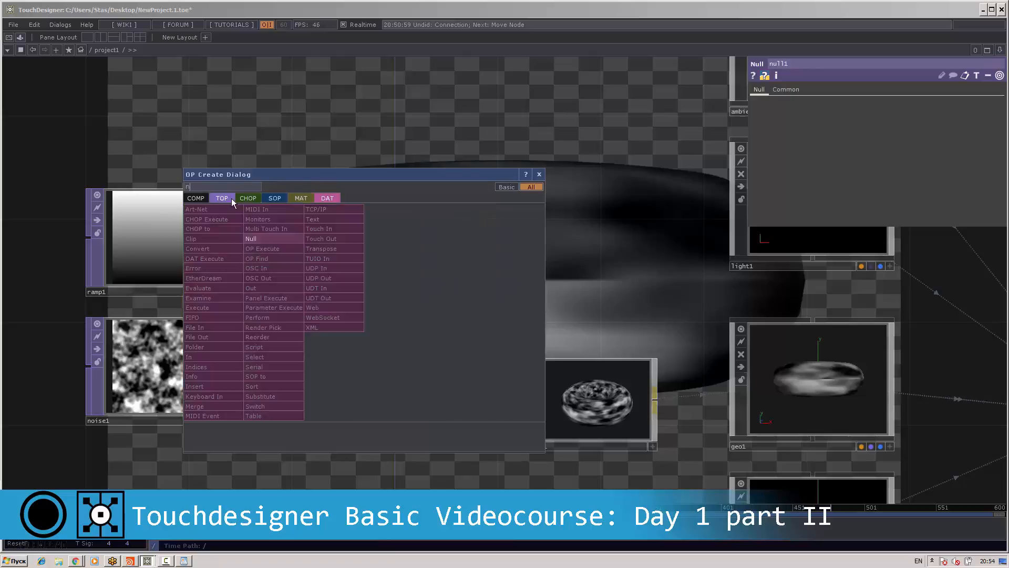
{"action": "key", "text": "Escape"}
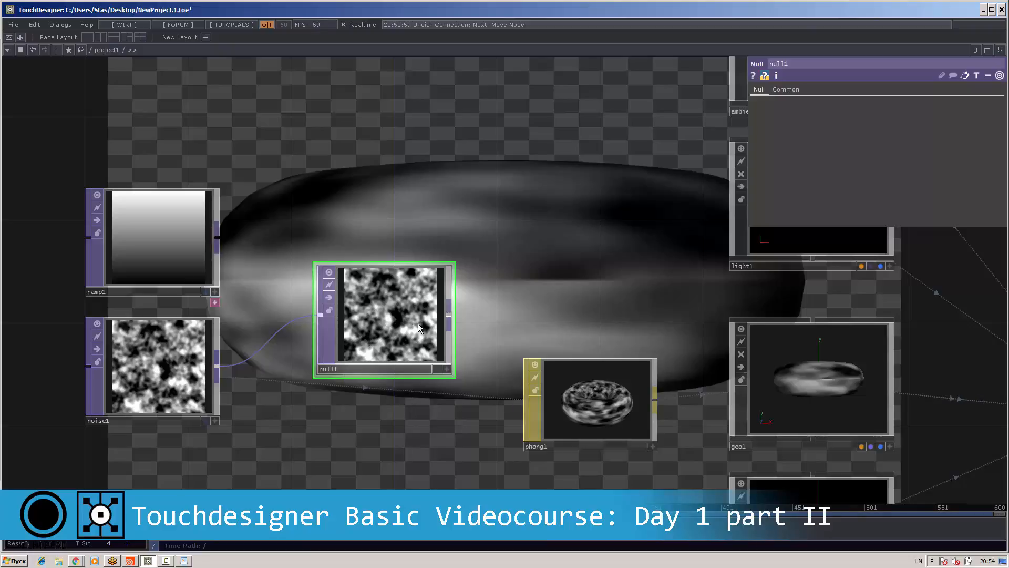
Assign null1 as the Color Map of the phong1 material and line null1 up with noise1
{"action": "left_click", "coordinate": [588, 394]}
{"action": "left_click_drag", "start_coordinate": [387, 294], "coordinate": [871, 185]}
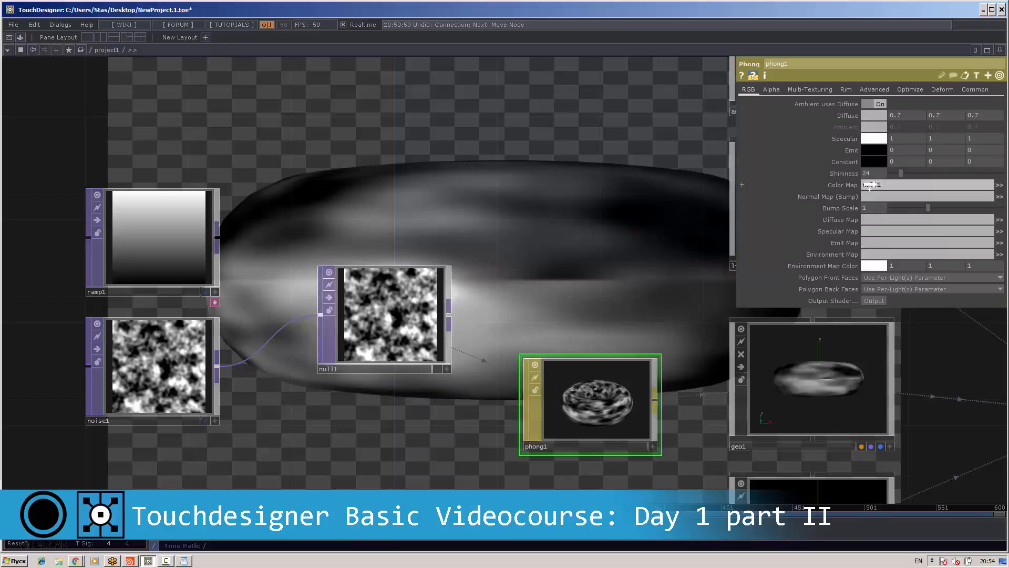
{"action": "left_click_drag", "start_coordinate": [514, 267], "coordinate": [556, 240]}
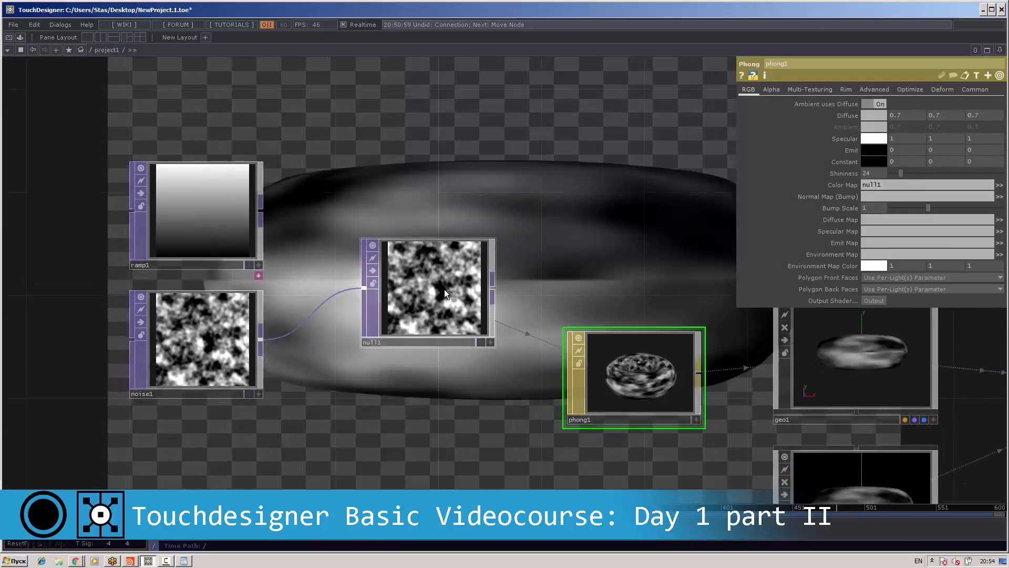
{"action": "left_click_drag", "start_coordinate": [473, 282], "coordinate": [499, 333]}
{"action": "left_click_drag", "start_coordinate": [552, 244], "coordinate": [479, 210]}
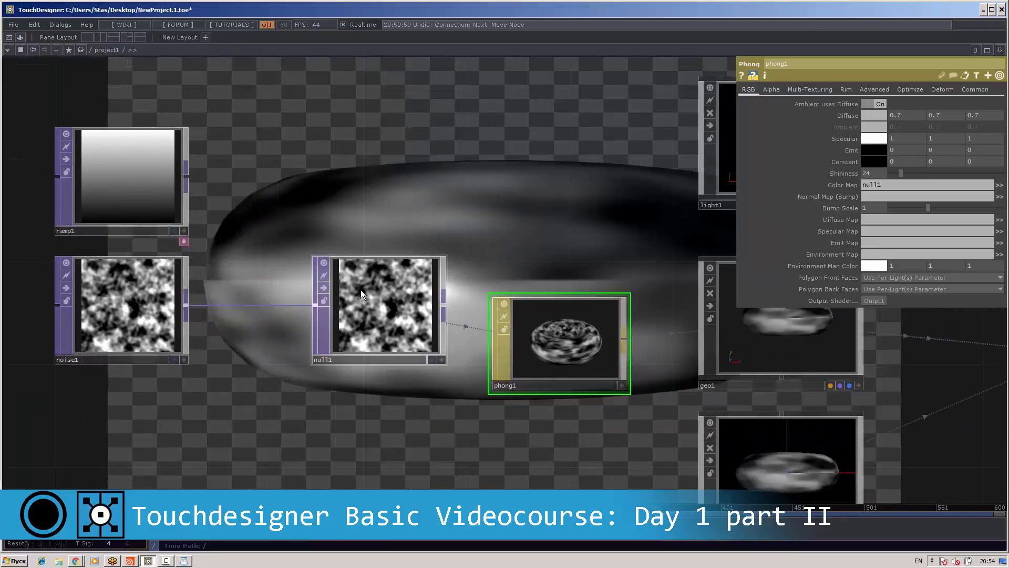
{"action": "left_click_drag", "start_coordinate": [360, 294], "coordinate": [564, 337]}
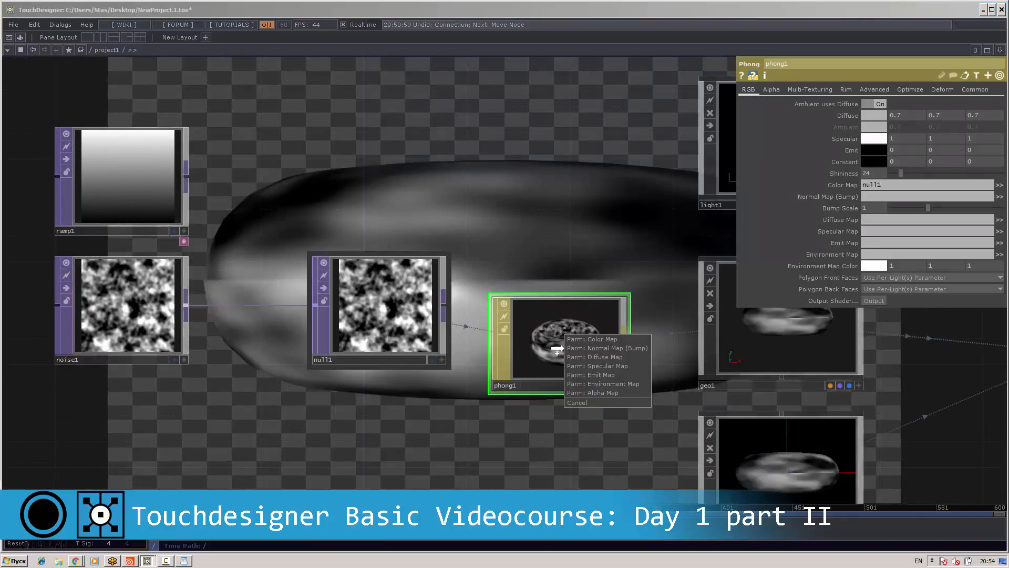
{"action": "left_click", "coordinate": [585, 340]}
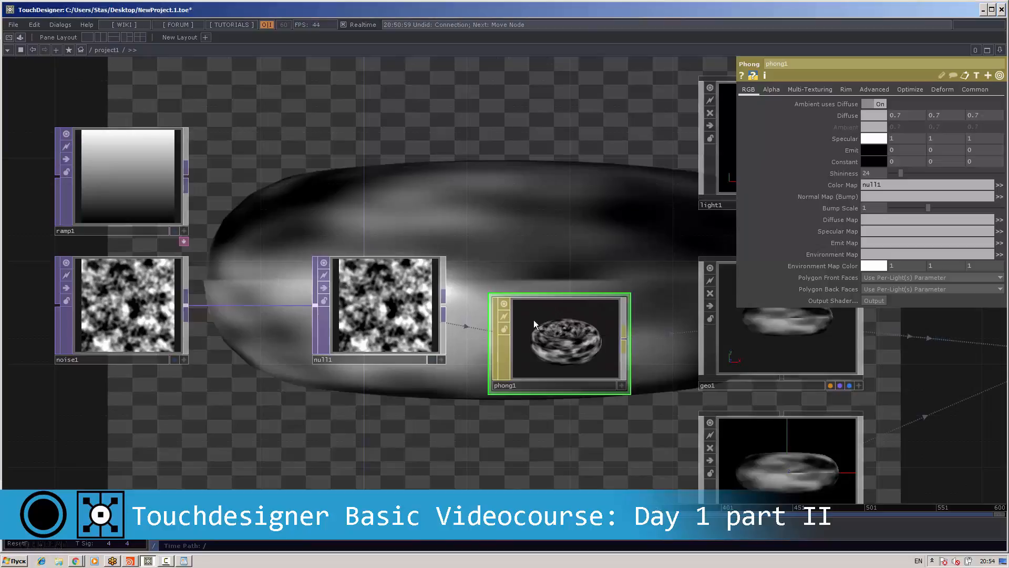
Move noise1 and ramp1 further from null1 and connect ramp1 to null1 in place of noise1
{"action": "left_click_drag", "start_coordinate": [482, 223], "coordinate": [539, 222]}
{"action": "left_click_drag", "start_coordinate": [409, 213], "coordinate": [582, 264]}
{"action": "left_click_drag", "start_coordinate": [381, 340], "coordinate": [176, 349]}
{"action": "left_click_drag", "start_coordinate": [390, 236], "coordinate": [209, 210]}
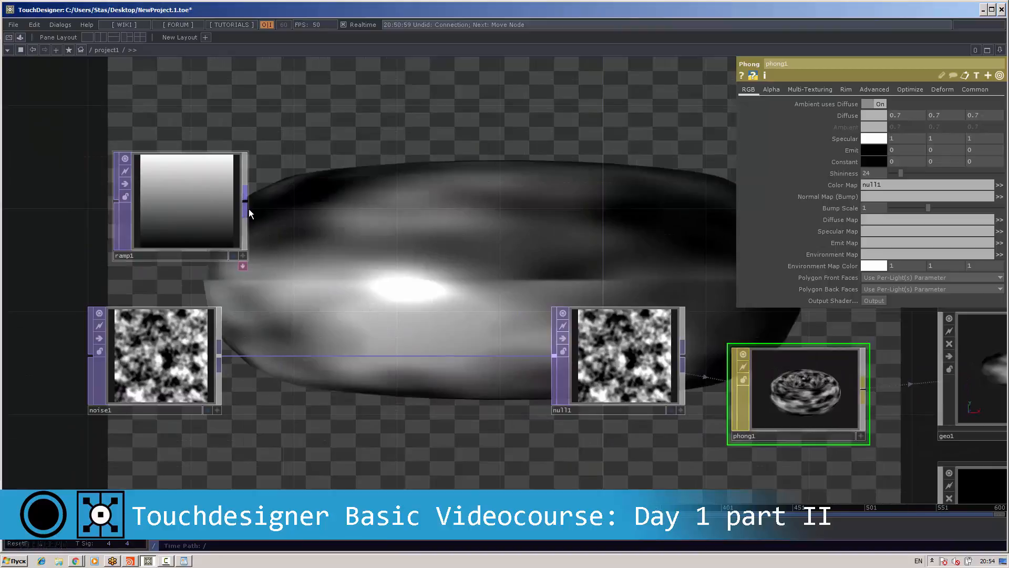
{"action": "left_click_drag", "start_coordinate": [250, 201], "coordinate": [541, 357]}
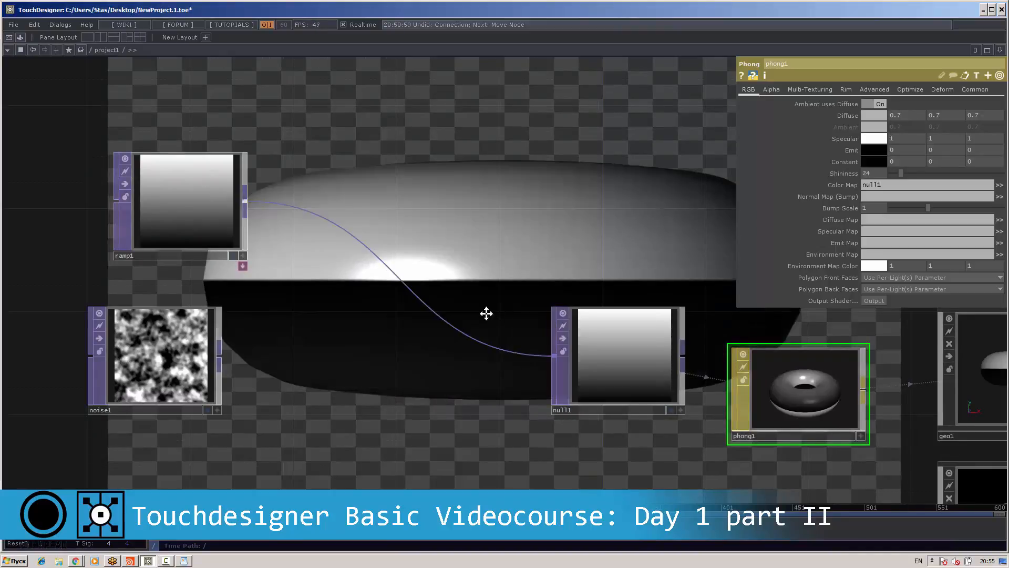
{"action": "left_click_drag", "start_coordinate": [486, 313], "coordinate": [452, 318]}
{"action": "left_click_drag", "start_coordinate": [572, 349], "coordinate": [451, 338]}
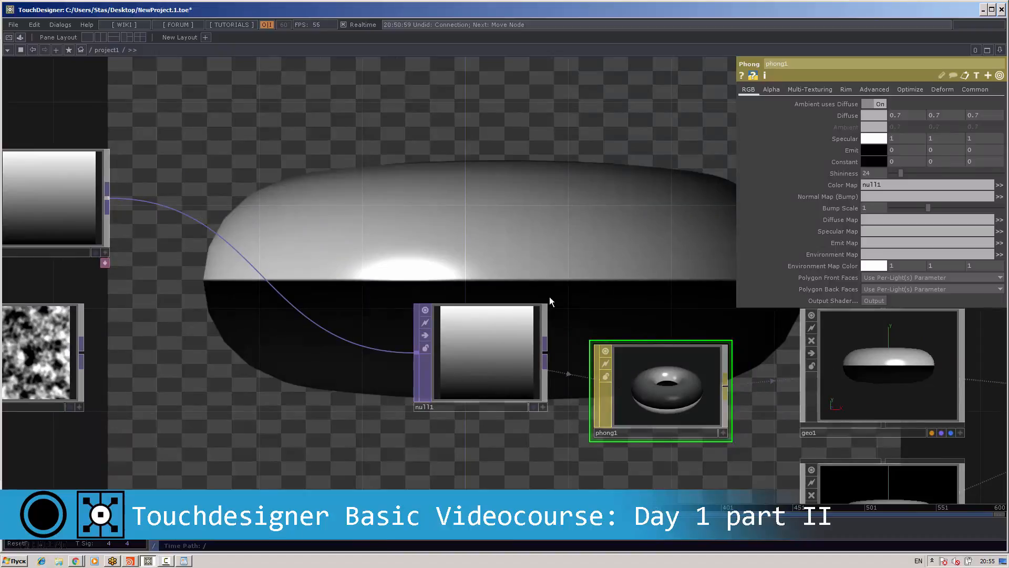
Add a Base component to the network below noise1
{"action": "scroll", "coordinate": [547, 308], "scroll_direction": "down", "scroll_amount": 4}
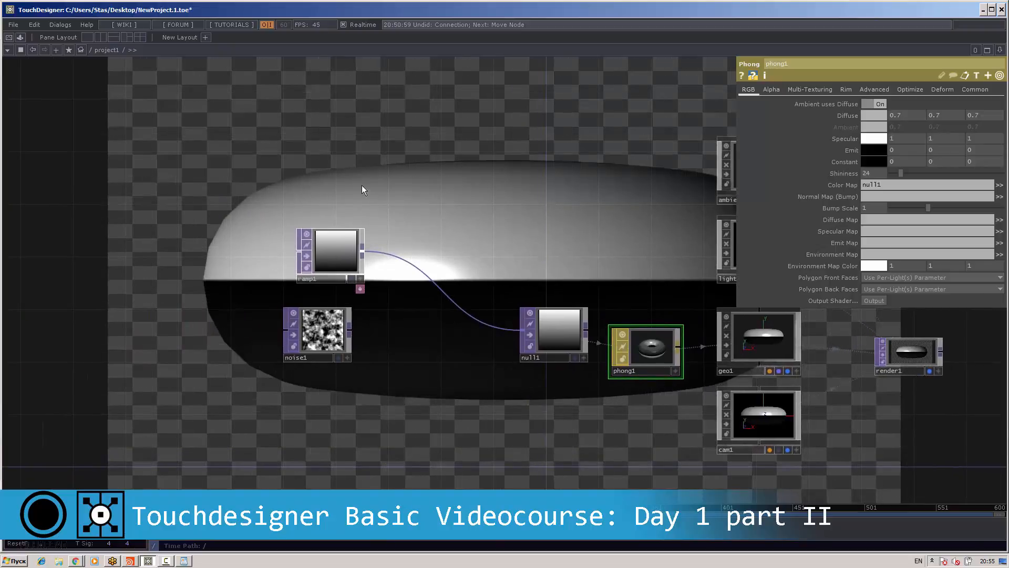
{"action": "key", "text": "Tab"}
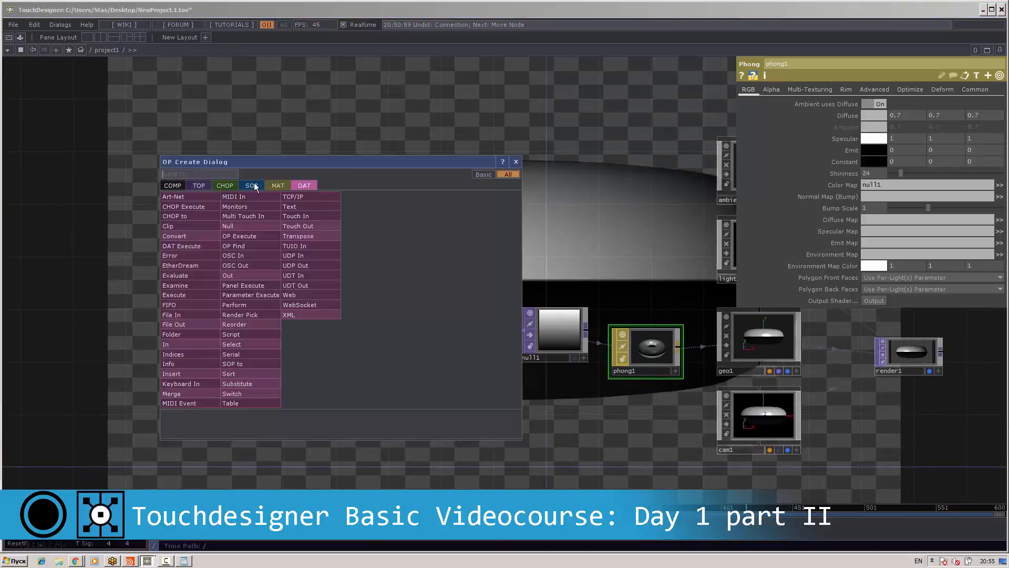
{"action": "left_click", "coordinate": [171, 187]}
{"action": "left_click", "coordinate": [293, 207]}
{"action": "left_click", "coordinate": [400, 391]}
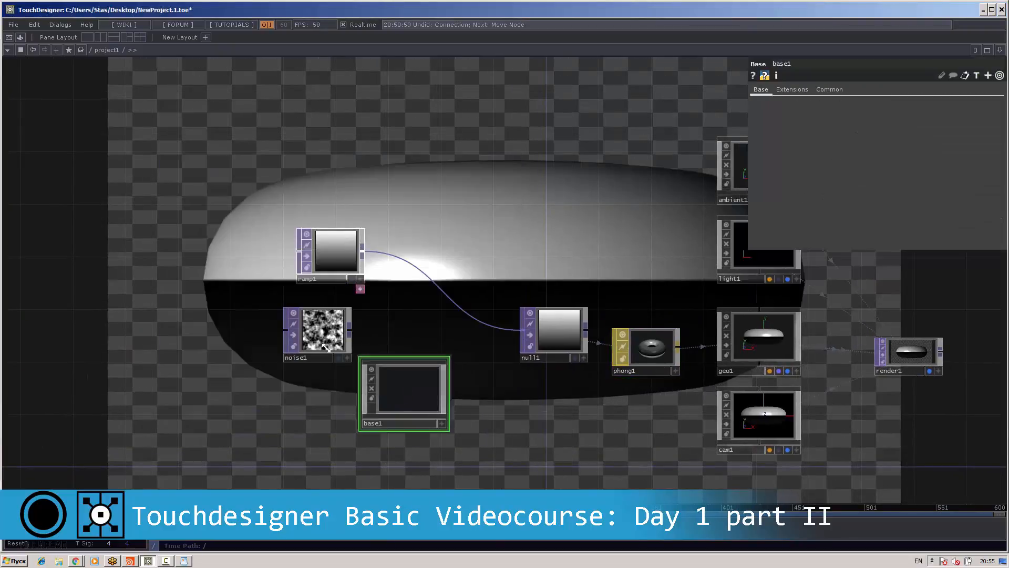
Move ramp1 and noise1 out of the project network and into the base1 component
{"action": "right_click_drag", "start_coordinate": [289, 282], "coordinate": [321, 330]}
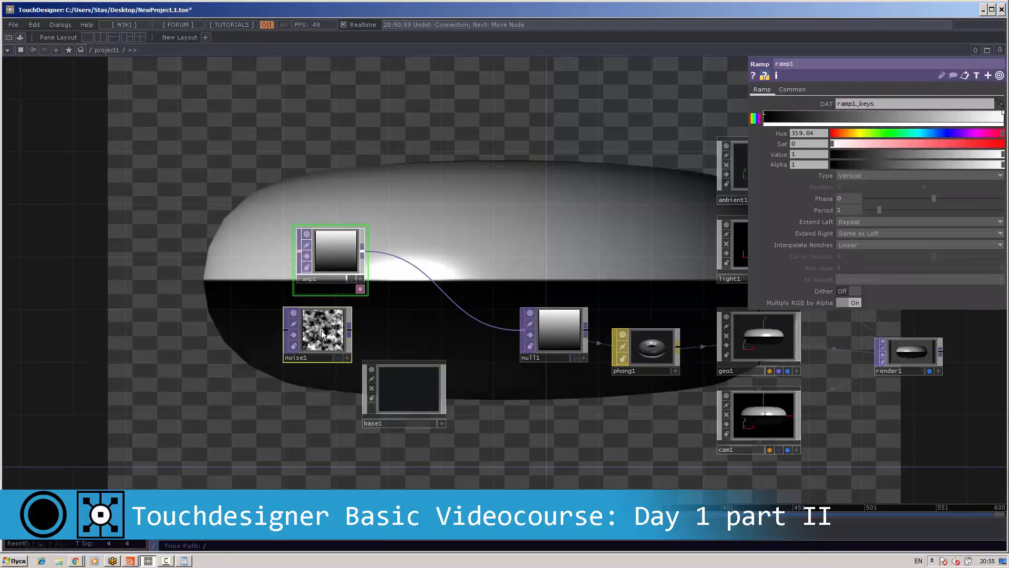
{"action": "key", "text": "Delete"}
{"action": "left_click_drag", "start_coordinate": [409, 325], "coordinate": [356, 283]}
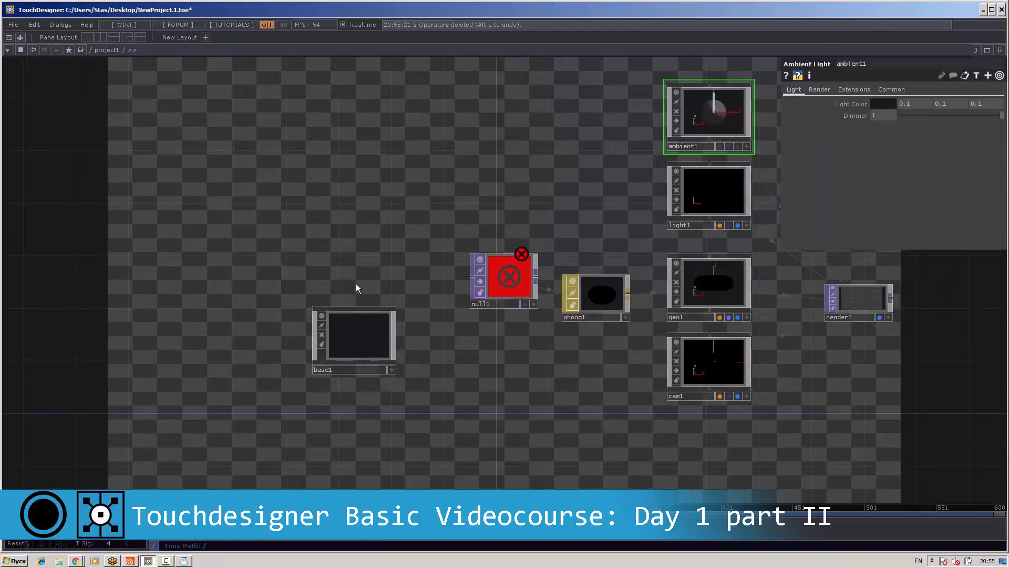
{"action": "left_click", "coordinate": [358, 332]}
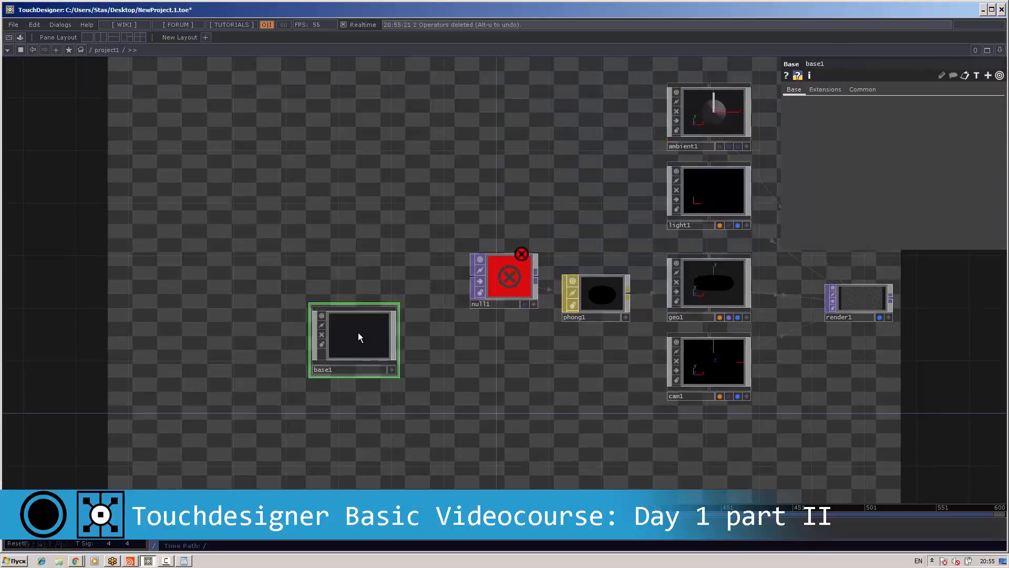
{"action": "key", "text": "i"}
{"action": "key", "text": "ctrl+v"}
Add a Switch TOP beside the ramp and noise nodes and feed ramp1 and noise1 into it
{"action": "scroll", "coordinate": [401, 313], "scroll_direction": "up", "scroll_amount": 3}
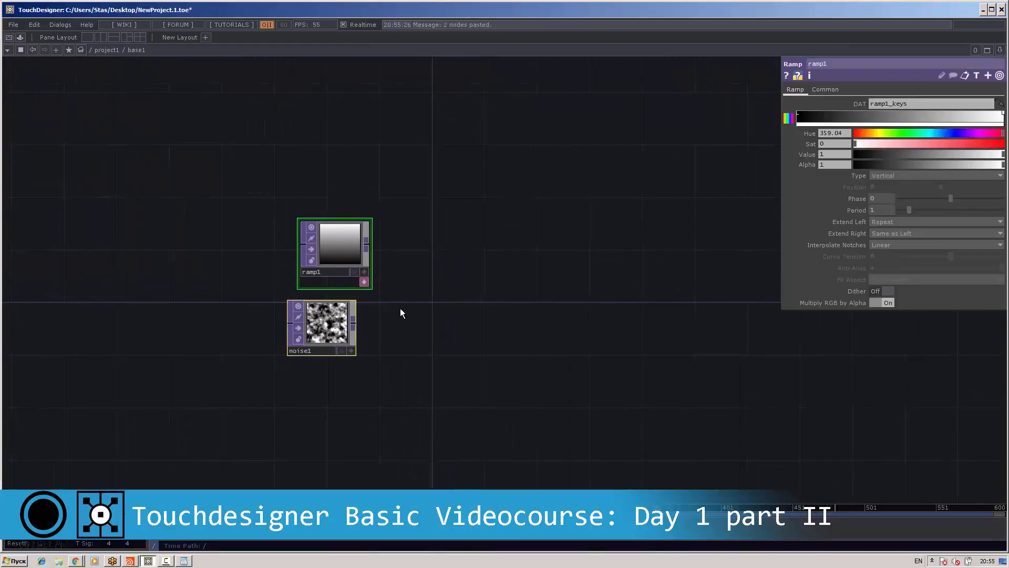
{"action": "key", "text": "Tab"}
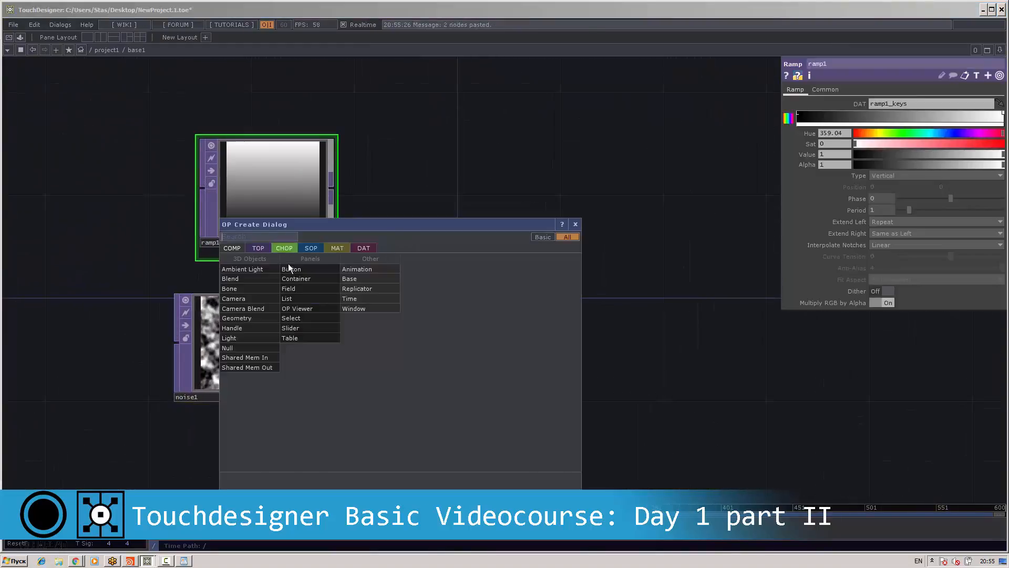
{"action": "type", "text": "sw"}
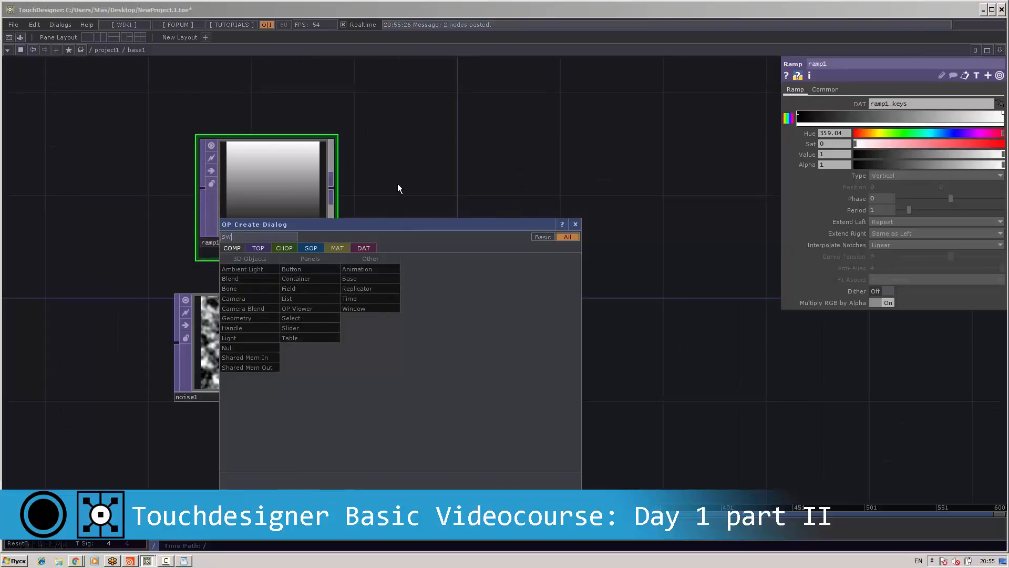
{"action": "key", "text": "Escape"}
{"action": "key", "text": "Tab"}
{"action": "left_click", "coordinate": [247, 198]}
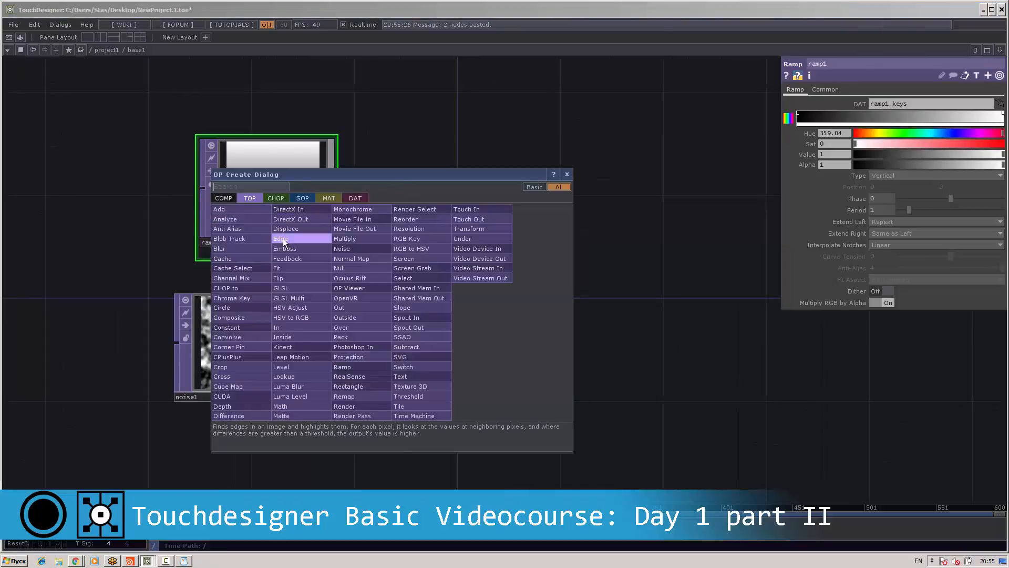
{"action": "left_click", "coordinate": [404, 366]}
{"action": "left_click", "coordinate": [451, 270]}
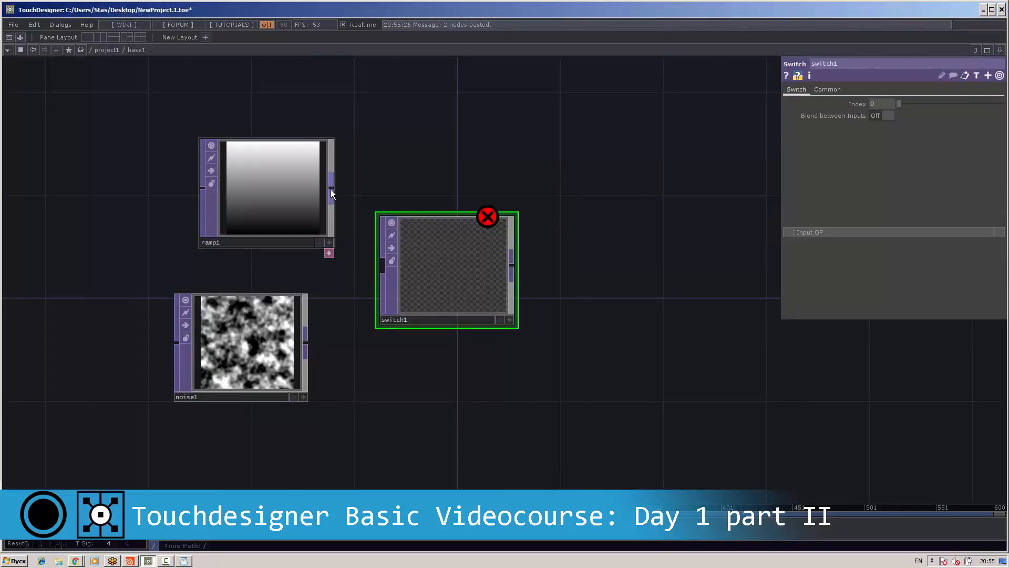
{"action": "left_click_drag", "start_coordinate": [331, 190], "coordinate": [386, 262]}
{"action": "left_click_drag", "start_coordinate": [306, 344], "coordinate": [508, 290]}
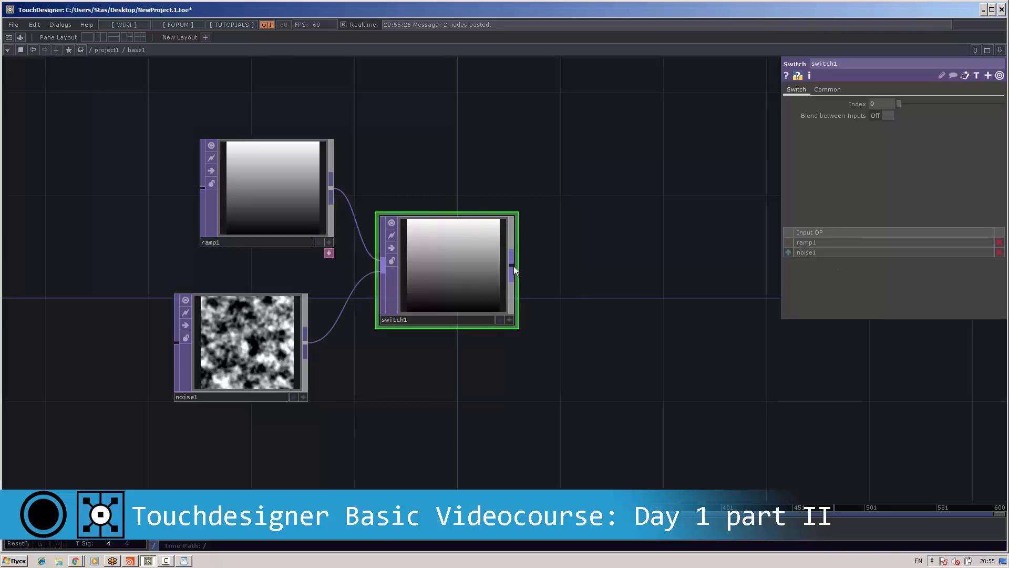
Append an Out TOP to the output of switch1
{"action": "right_click", "coordinate": [513, 266]}
{"action": "type", "text": "o"}
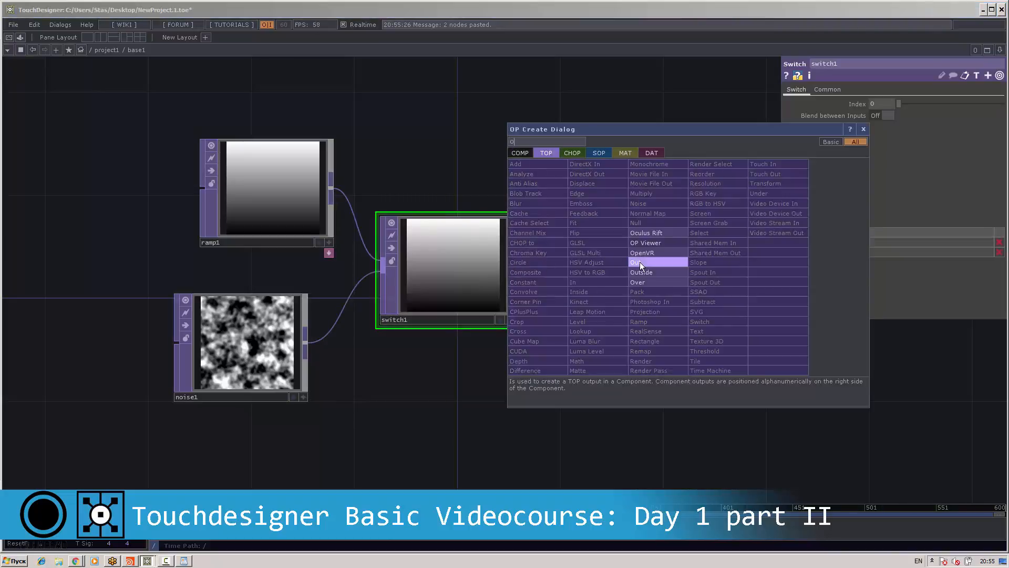
{"action": "left_click", "coordinate": [639, 262]}
{"action": "left_click", "coordinate": [625, 245]}
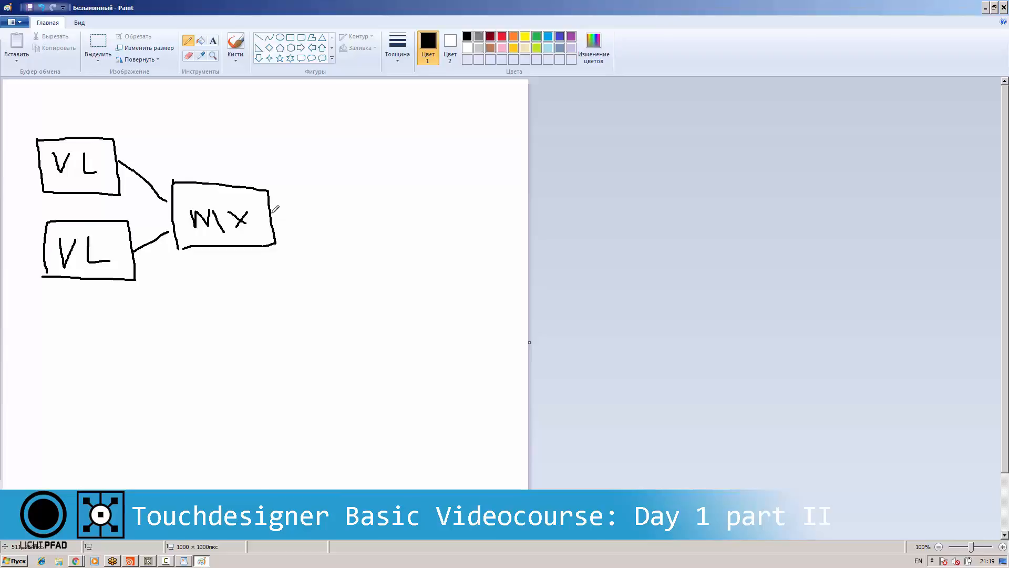
In the Paint diagram, draw a line from the MX box to a new box labelled Post
{"action": "mouse_move", "coordinate": [271, 213]}
{"action": "left_mouse_down"}
{"action": "mouse_move", "coordinate": [327, 220]}
{"action": "mouse_move", "coordinate": [327, 208]}
{"action": "mouse_move", "coordinate": [362, 203]}
{"action": "mouse_move", "coordinate": [380, 213]}
{"action": "mouse_move", "coordinate": [372, 217]}
{"action": "left_mouse_up"}
{"action": "left_click_drag", "start_coordinate": [391, 189], "coordinate": [395, 210]}
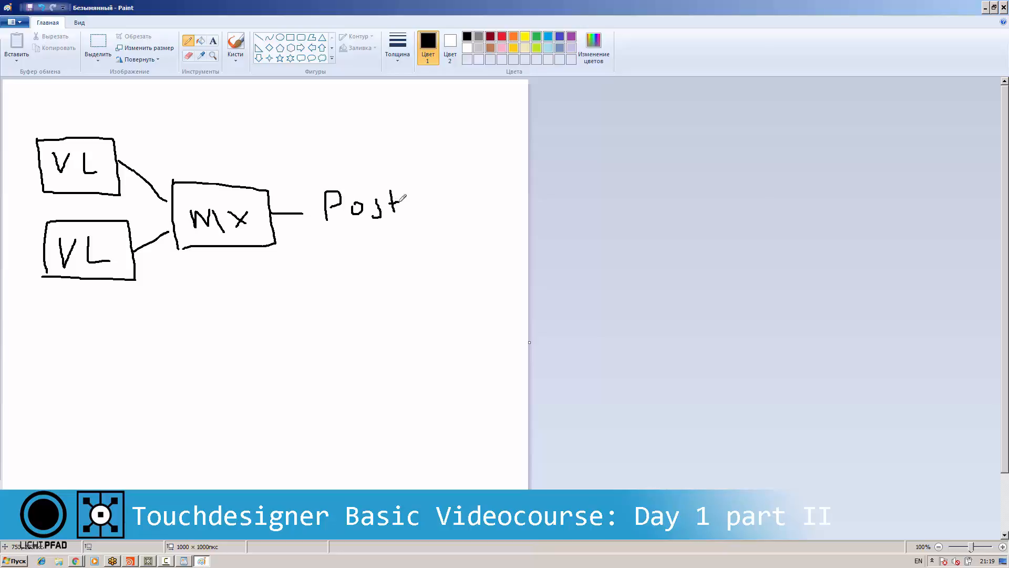
{"action": "mouse_move", "coordinate": [317, 186]}
{"action": "left_mouse_down"}
{"action": "mouse_move", "coordinate": [321, 238]}
{"action": "mouse_move", "coordinate": [408, 178]}
{"action": "mouse_move", "coordinate": [426, 231]}
{"action": "mouse_move", "coordinate": [329, 237]}
{"action": "left_mouse_up"}
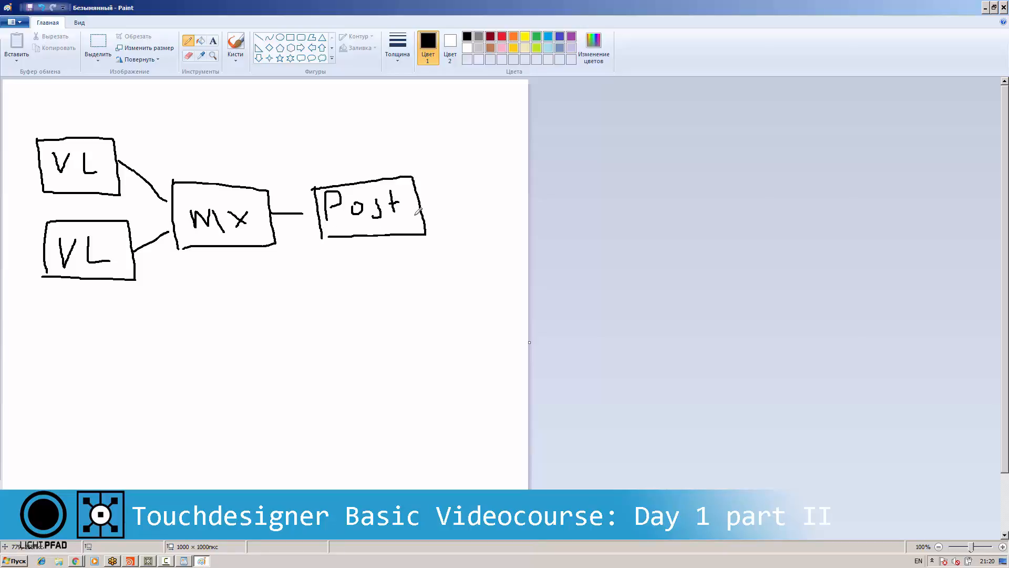
Draw a line from the Post box to a new box labelled OUT
{"action": "mouse_move", "coordinate": [421, 206]}
{"action": "left_mouse_down"}
{"action": "mouse_move", "coordinate": [473, 186]}
{"action": "mouse_move", "coordinate": [464, 183]}
{"action": "left_mouse_up"}
{"action": "left_click_drag", "start_coordinate": [486, 186], "coordinate": [513, 201]}
{"action": "left_click", "coordinate": [510, 182]}
{"action": "left_click", "coordinate": [503, 180]}
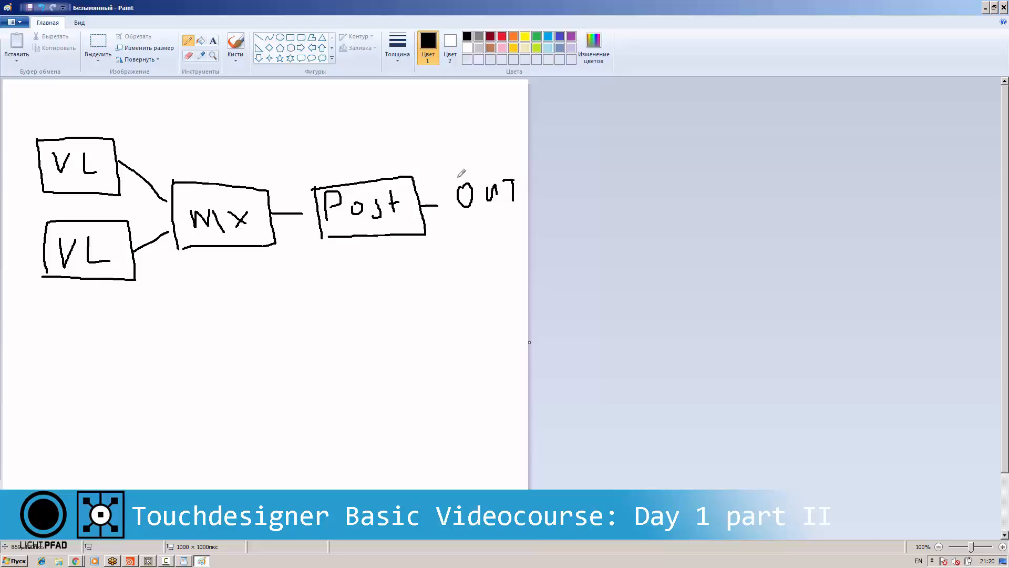
{"action": "left_click_drag", "start_coordinate": [448, 176], "coordinate": [458, 227]}
{"action": "mouse_move", "coordinate": [443, 175]}
{"action": "left_mouse_down"}
{"action": "mouse_move", "coordinate": [518, 165]}
{"action": "mouse_move", "coordinate": [528, 221]}
{"action": "mouse_move", "coordinate": [457, 228]}
{"action": "left_mouse_up"}
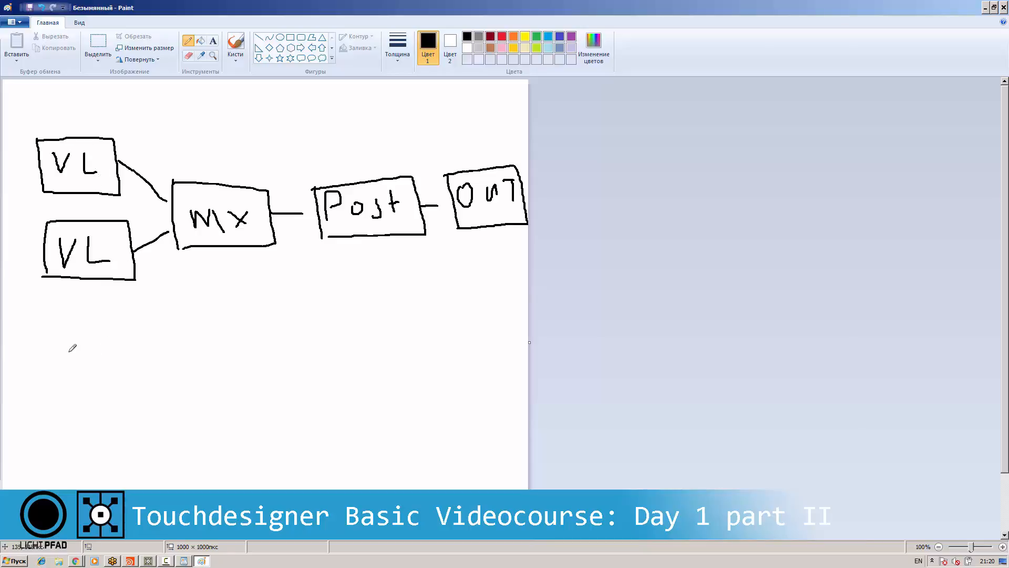
Draw an arrow from the upper VL box to a large frame containing a box labelled L and a second box beside it
{"action": "mouse_move", "coordinate": [45, 188]}
{"action": "left_mouse_down"}
{"action": "mouse_move", "coordinate": [31, 227]}
{"action": "mouse_move", "coordinate": [83, 361]}
{"action": "mouse_move", "coordinate": [88, 354]}
{"action": "mouse_move", "coordinate": [77, 360]}
{"action": "left_mouse_up"}
{"action": "mouse_move", "coordinate": [100, 327]}
{"action": "left_mouse_down"}
{"action": "mouse_move", "coordinate": [106, 480]}
{"action": "mouse_move", "coordinate": [378, 309]}
{"action": "mouse_move", "coordinate": [422, 486]}
{"action": "left_mouse_up"}
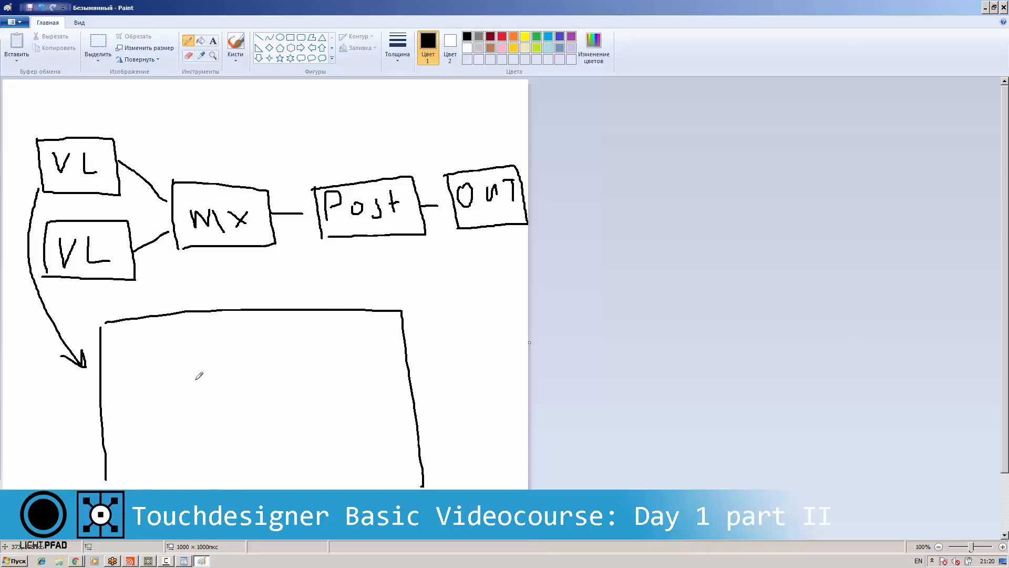
{"action": "mouse_move", "coordinate": [120, 359]}
{"action": "left_mouse_down"}
{"action": "mouse_move", "coordinate": [121, 381]}
{"action": "mouse_move", "coordinate": [155, 379]}
{"action": "left_mouse_up"}
{"action": "mouse_move", "coordinate": [106, 332]}
{"action": "left_mouse_down"}
{"action": "mouse_move", "coordinate": [112, 432]}
{"action": "mouse_move", "coordinate": [223, 331]}
{"action": "mouse_move", "coordinate": [233, 412]}
{"action": "mouse_move", "coordinate": [122, 418]}
{"action": "left_mouse_up"}
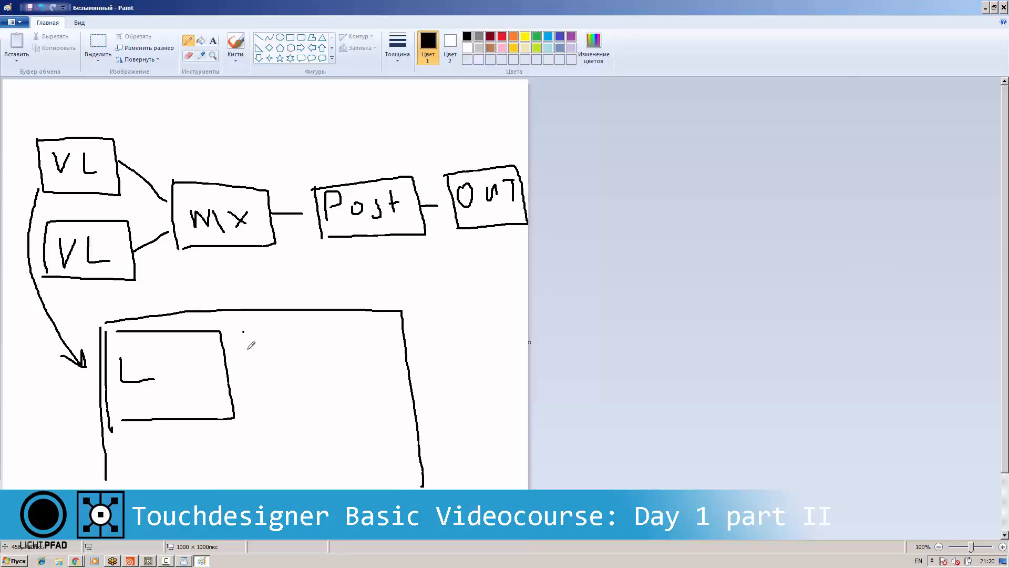
{"action": "mouse_move", "coordinate": [242, 331]}
{"action": "left_mouse_down"}
{"action": "mouse_move", "coordinate": [257, 415]}
{"action": "mouse_move", "coordinate": [349, 330]}
{"action": "mouse_move", "coordinate": [394, 410]}
{"action": "mouse_move", "coordinate": [274, 417]}
{"action": "left_mouse_up"}
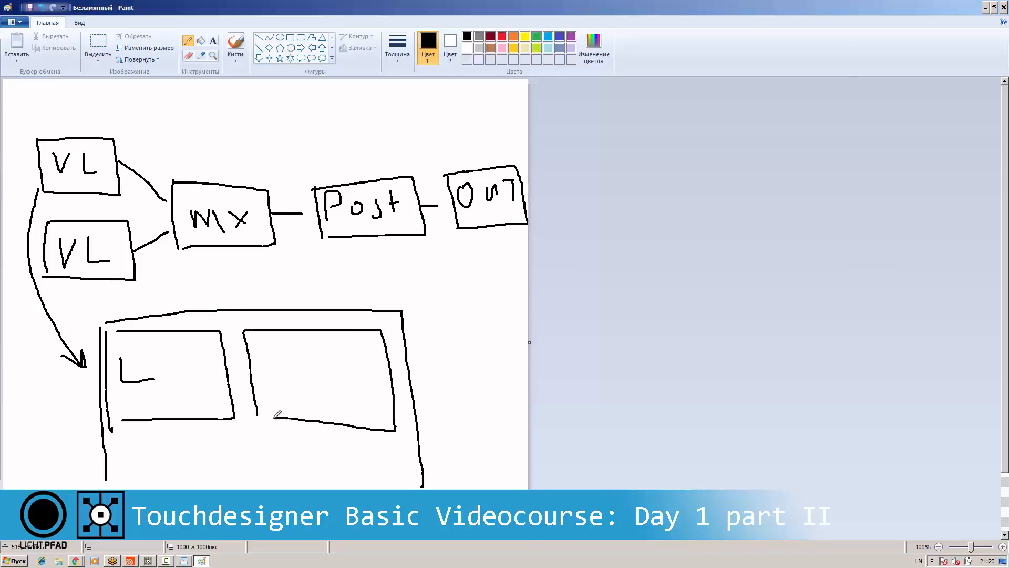
{"action": "left_click_drag", "start_coordinate": [287, 362], "coordinate": [294, 372]}
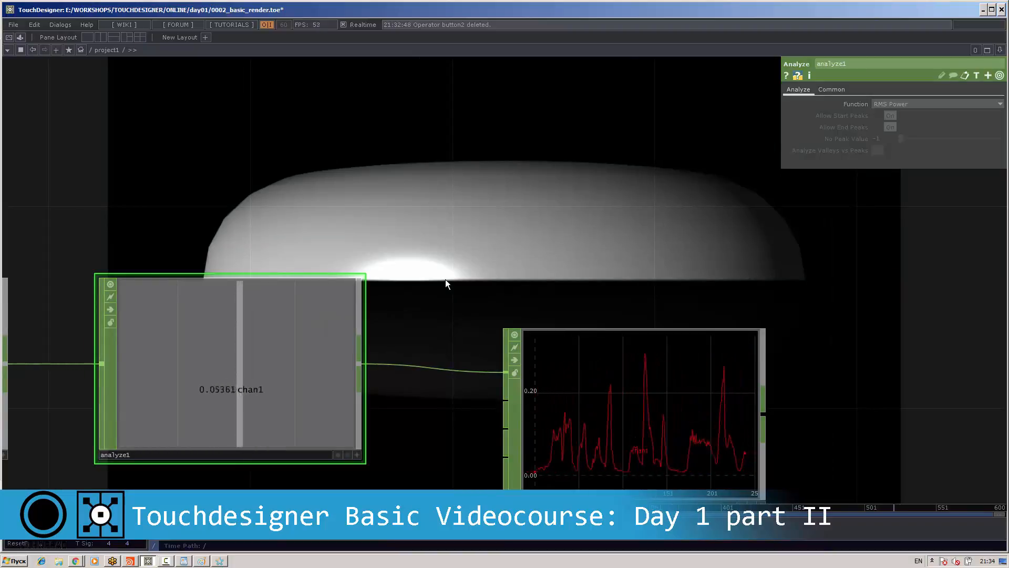
Add a Trigger CHOP above analyze1 and feed analyze1's output into it
{"action": "key", "text": "Tab"}
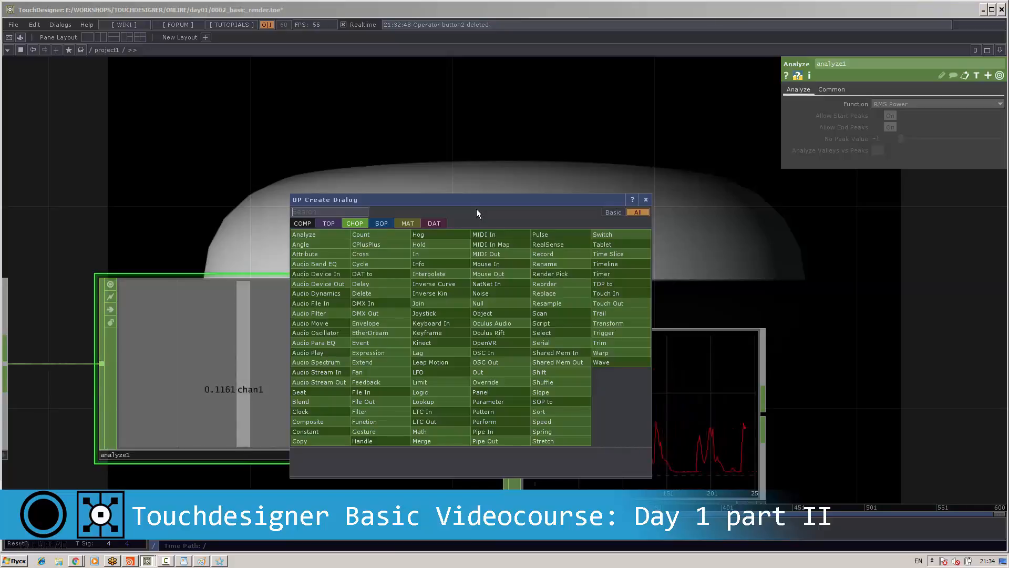
{"action": "type", "text": "t"}
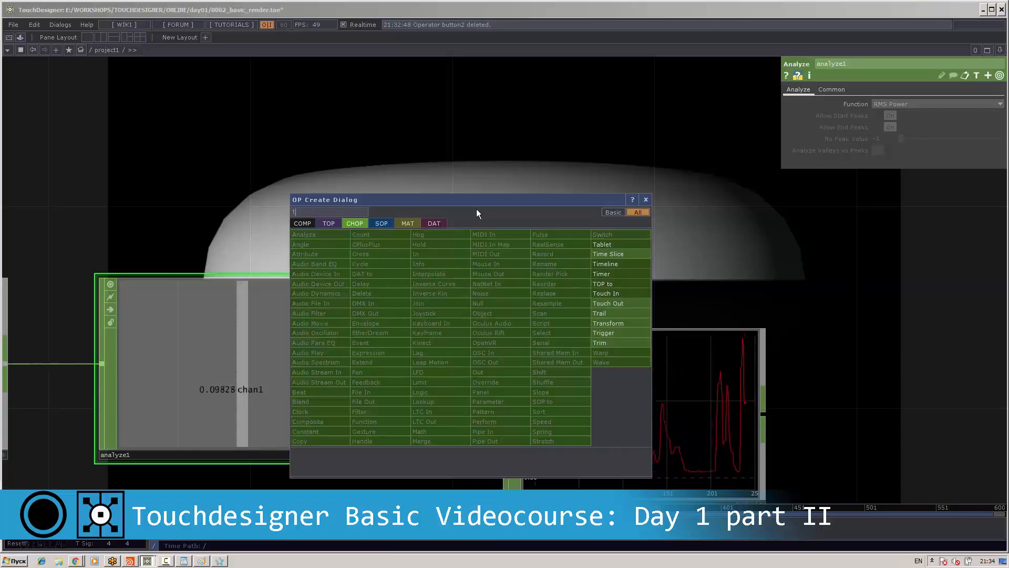
{"action": "left_click", "coordinate": [616, 332]}
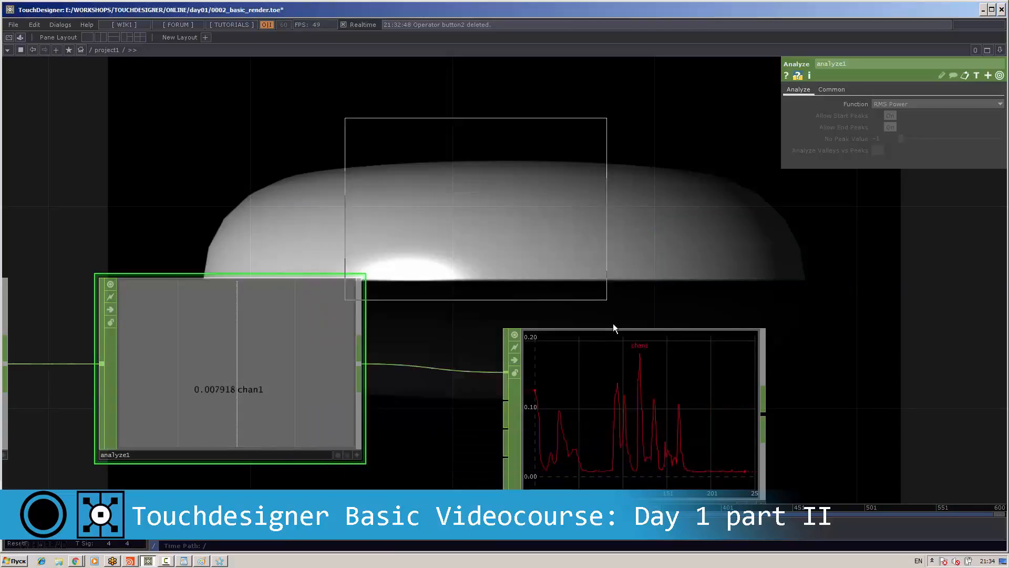
{"action": "left_click", "coordinate": [582, 167]}
{"action": "left_click_drag", "start_coordinate": [362, 360], "coordinate": [447, 169]}
{"action": "left_click_drag", "start_coordinate": [367, 160], "coordinate": [298, 212]}
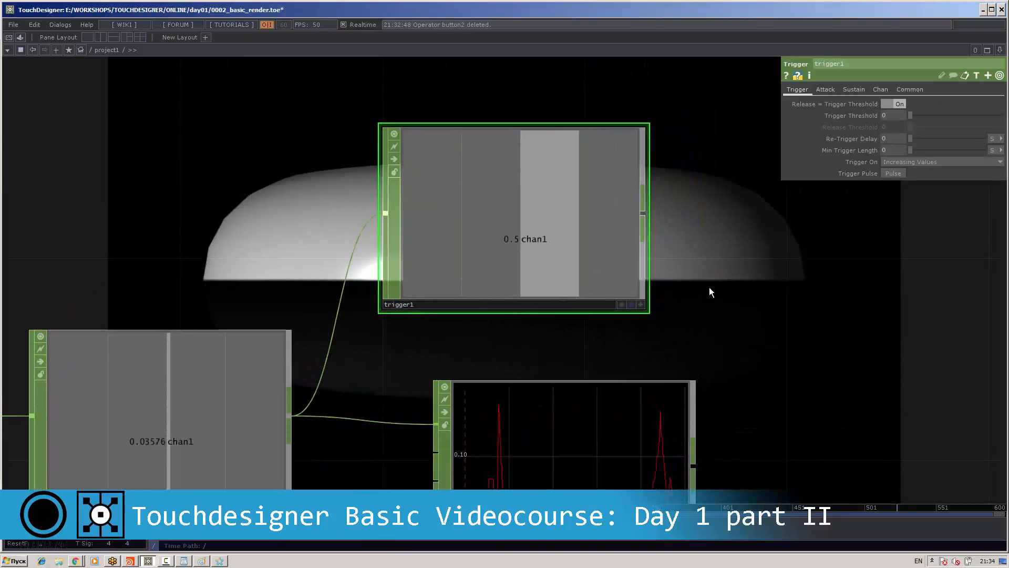
Connect trigger1's output to the second input of the CHOP that graphs analyze1's signal over time
{"action": "left_click_drag", "start_coordinate": [683, 253], "coordinate": [683, 208]}
{"action": "left_click_drag", "start_coordinate": [651, 161], "coordinate": [445, 402]}
{"action": "left_click_drag", "start_coordinate": [732, 227], "coordinate": [711, 237]}
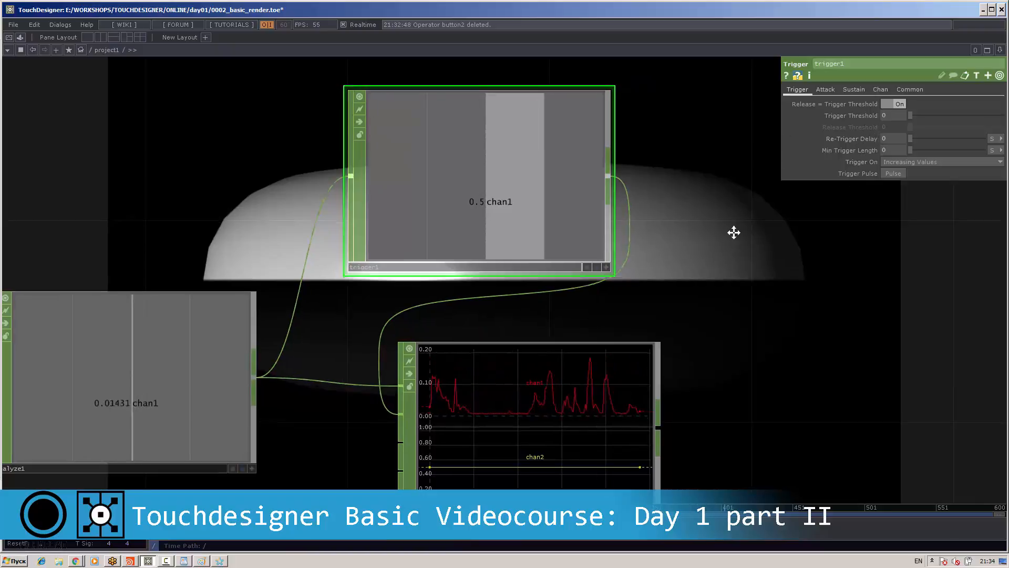
{"action": "left_click_drag", "start_coordinate": [732, 229], "coordinate": [707, 208]}
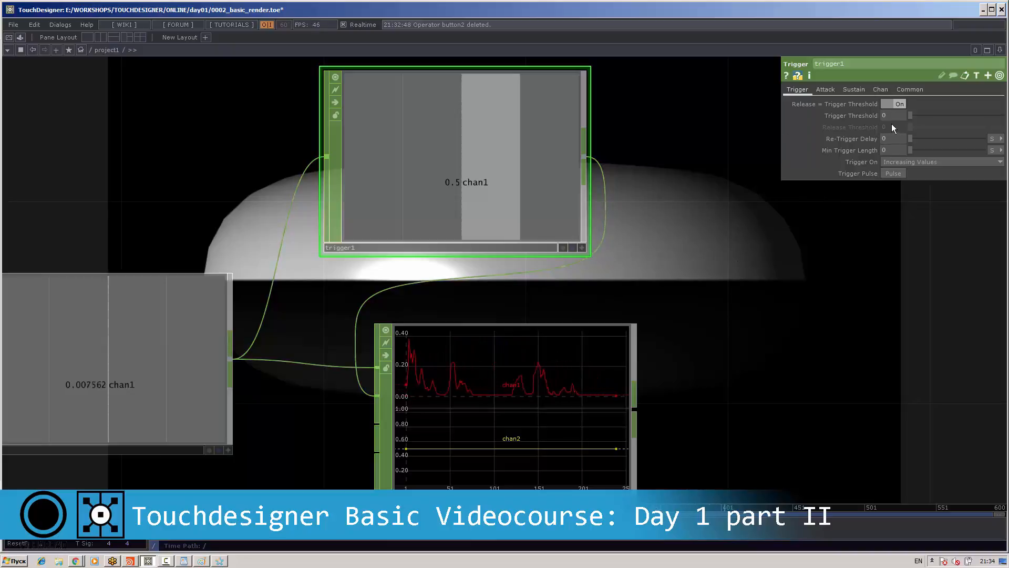
Try a trigger threshold of 0.2 on trigger1 and settle on 0.15
{"action": "type", "text": "2"}
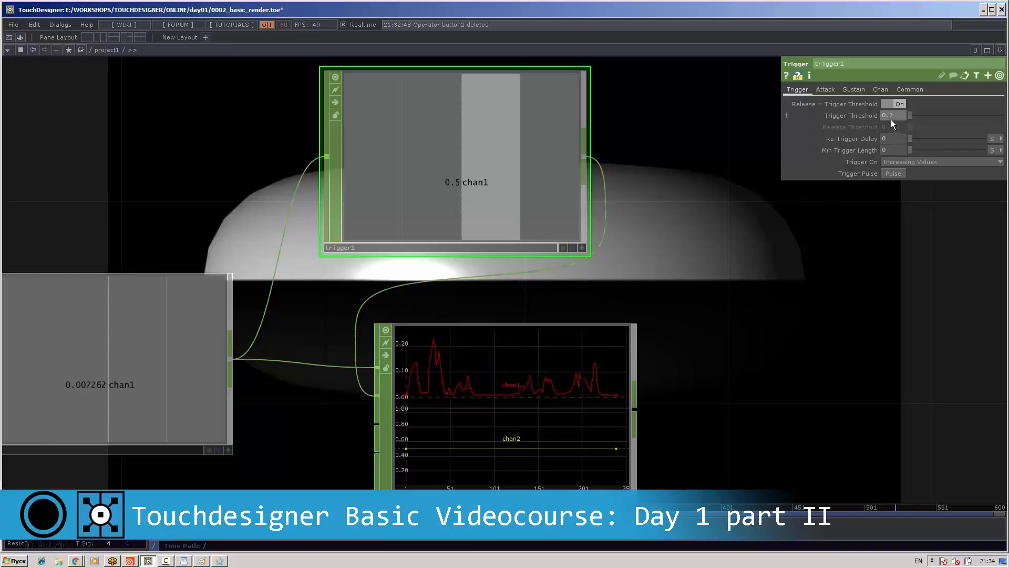
{"action": "key", "text": "Return"}
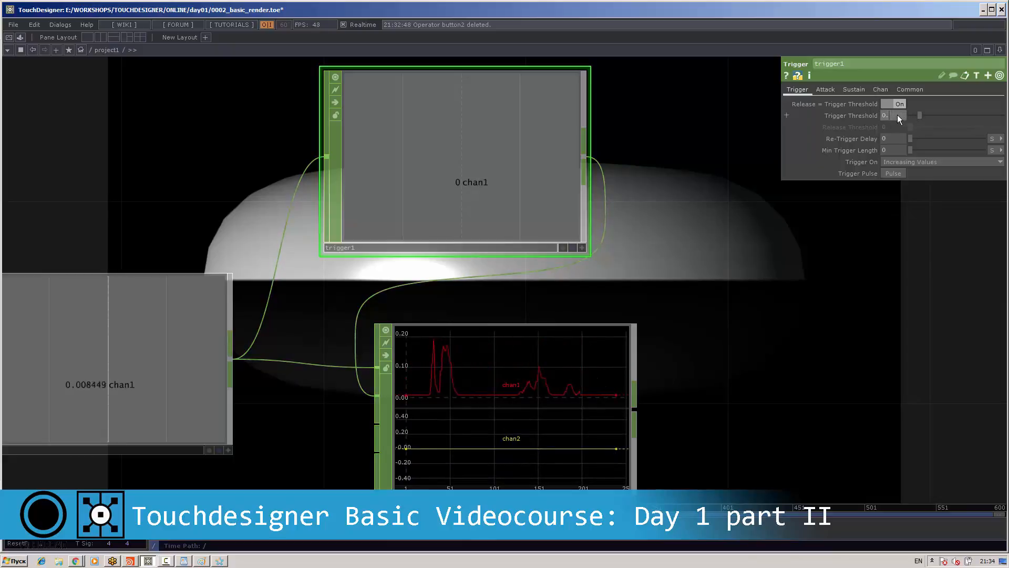
{"action": "type", "text": "1"}
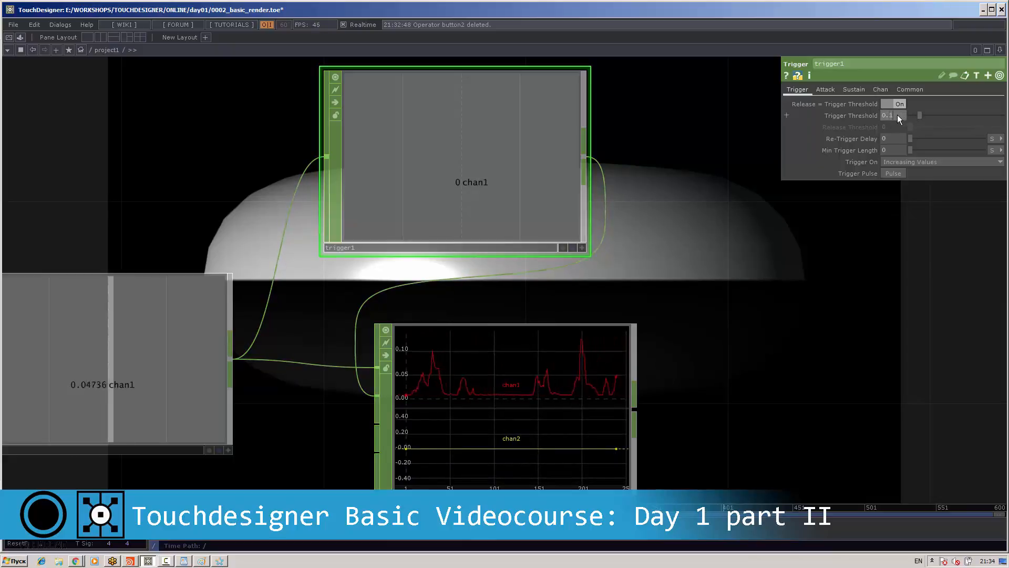
{"action": "type", "text": "5"}
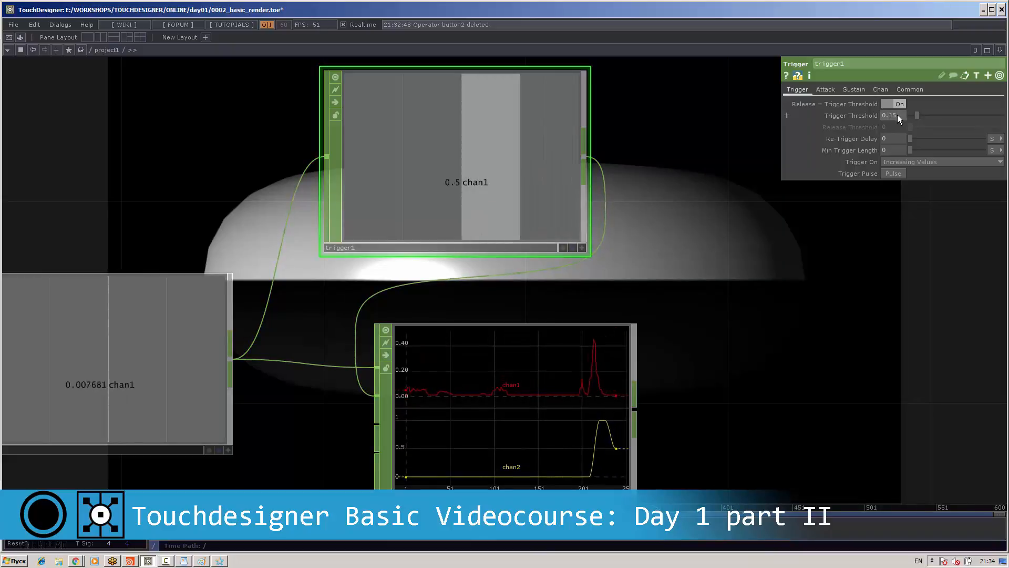
{"action": "left_click_drag", "start_coordinate": [597, 298], "coordinate": [580, 159]}
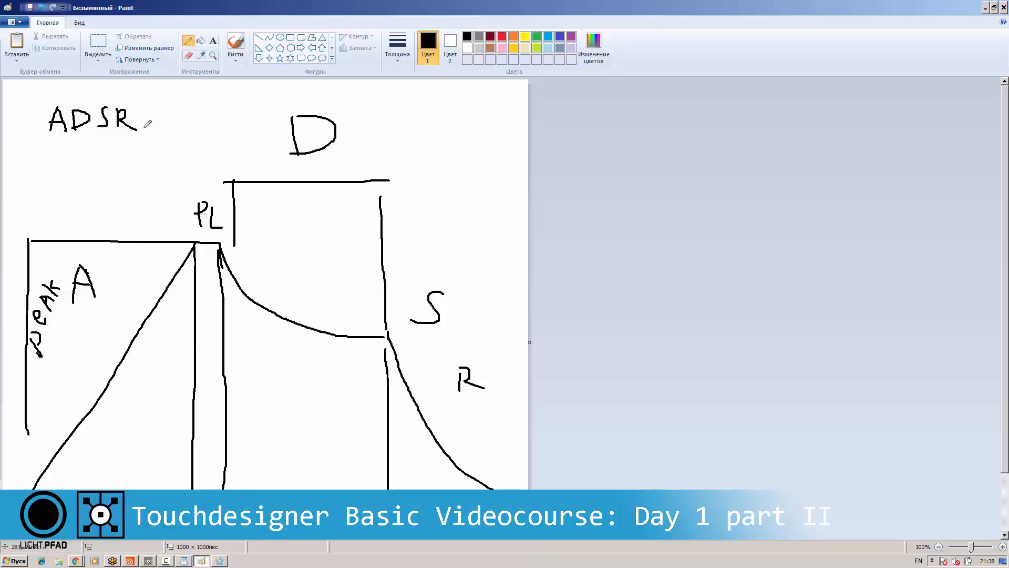
Underline the ADSR heading in the Paint envelope sketch and switch back to TouchDesigner
{"action": "left_click_drag", "start_coordinate": [43, 138], "coordinate": [140, 145]}
{"action": "left_click", "coordinate": [148, 560]}
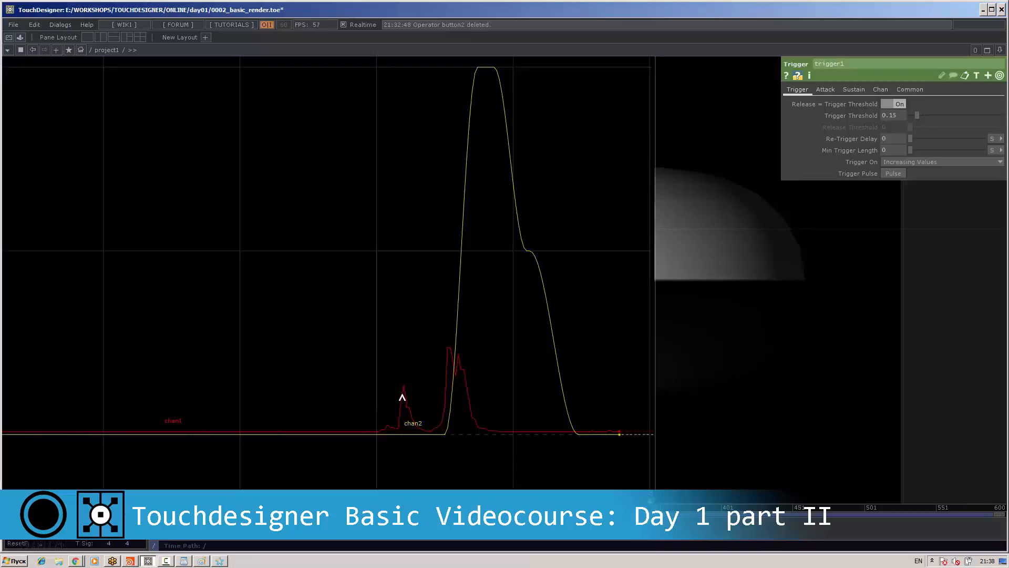